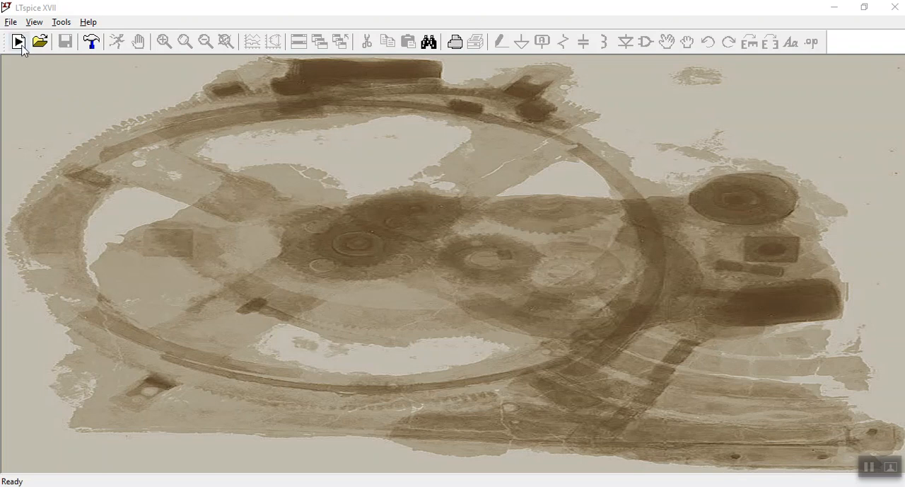
Create a new blank schematic.
{"action": "left_click", "coordinate": [80, 3]}
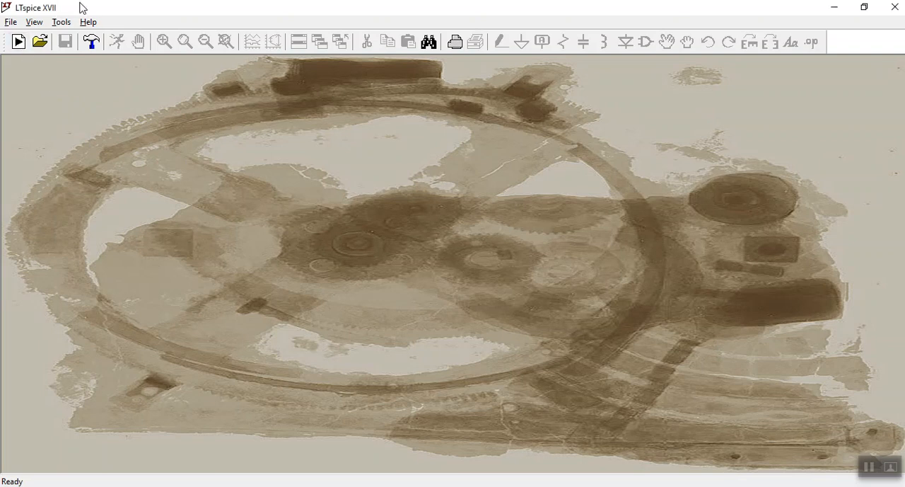
{"action": "left_click", "coordinate": [11, 22]}
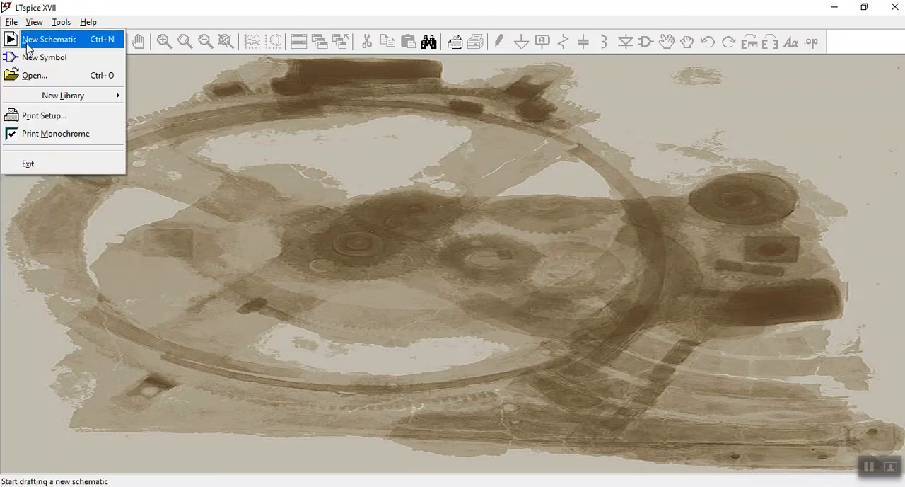
{"action": "left_click", "coordinate": [12, 201]}
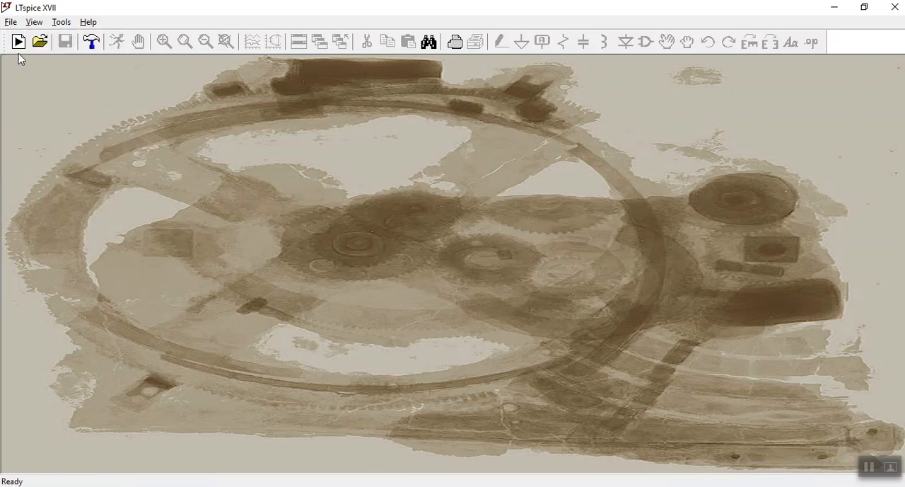
{"action": "left_click", "coordinate": [19, 43]}
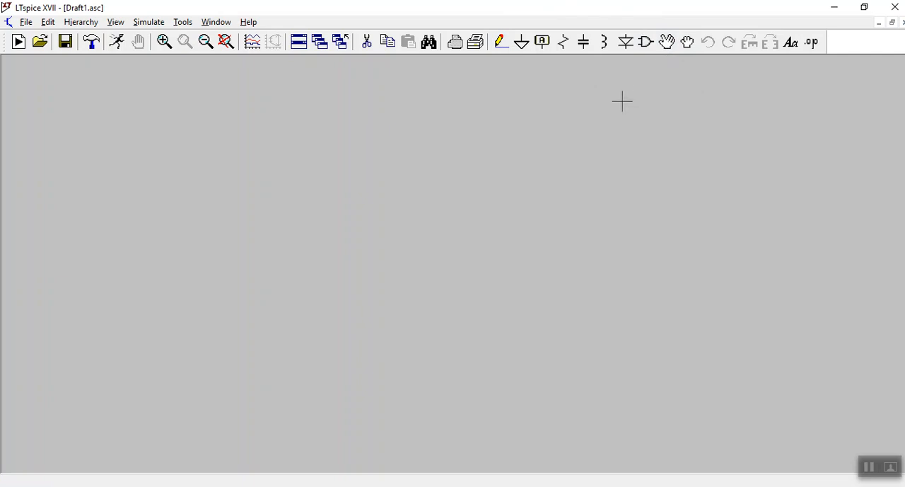
Place a vertical resistor on the schematic and a second resistor, rotated to horizontal, above and to the left of it.
{"action": "left_click", "coordinate": [564, 43]}
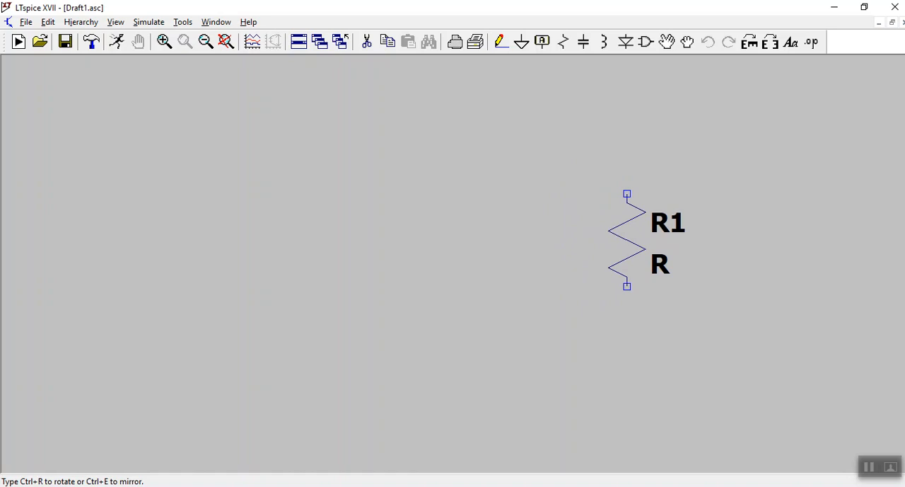
{"action": "left_click", "coordinate": [618, 234]}
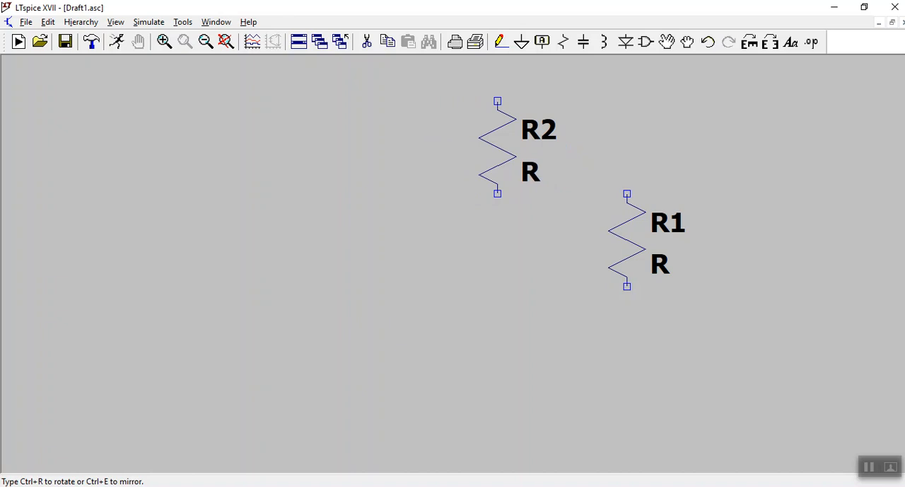
{"action": "key", "text": "ctrl+r"}
{"action": "key", "text": "ctrl+r"}
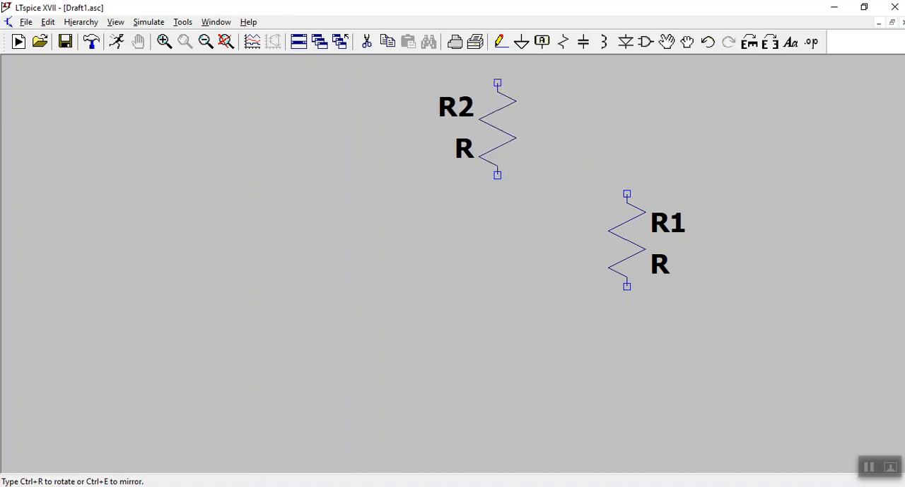
{"action": "key", "text": "ctrl+r"}
{"action": "key", "text": "ctrl+r"}
{"action": "key", "text": "ctrl+r"}
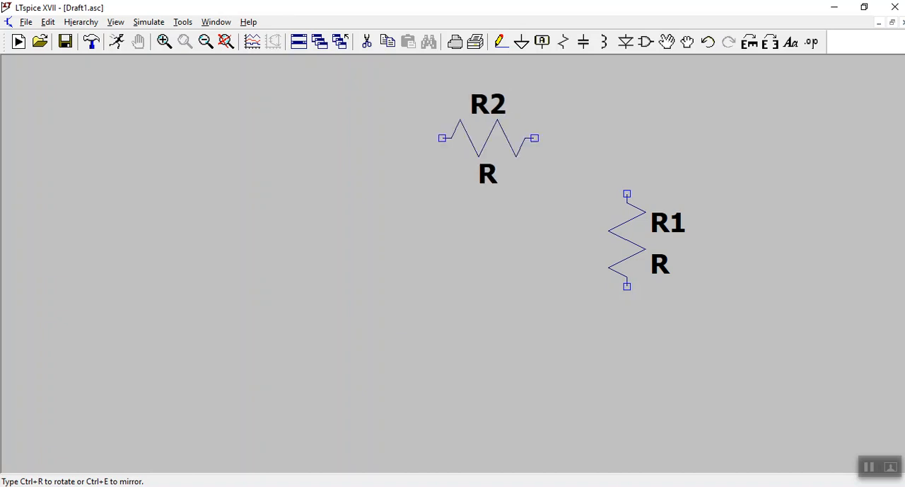
{"action": "key", "text": "ctrl+r"}
{"action": "key", "text": "ctrl+r"}
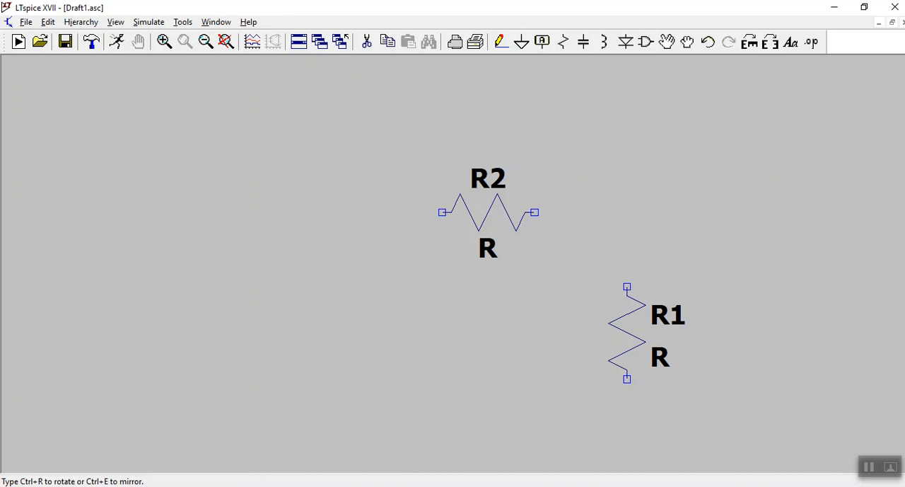
{"action": "left_click", "coordinate": [488, 212]}
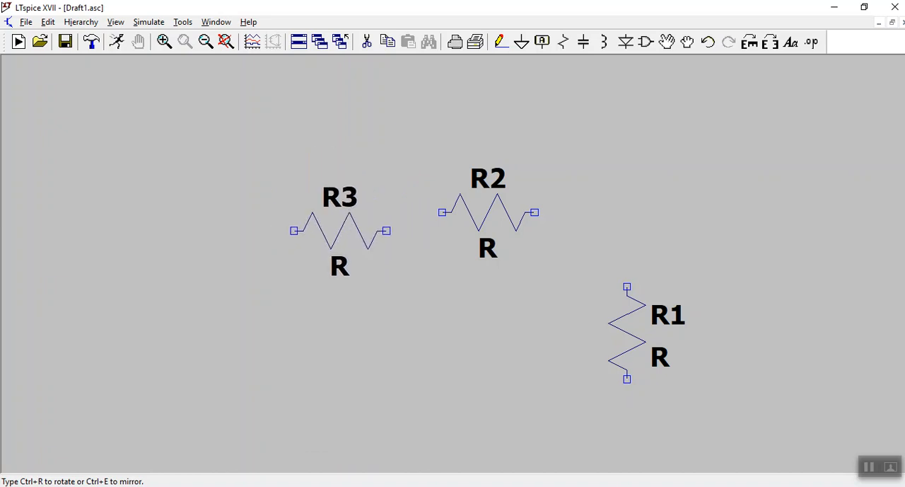
{"action": "key", "text": "Escape"}
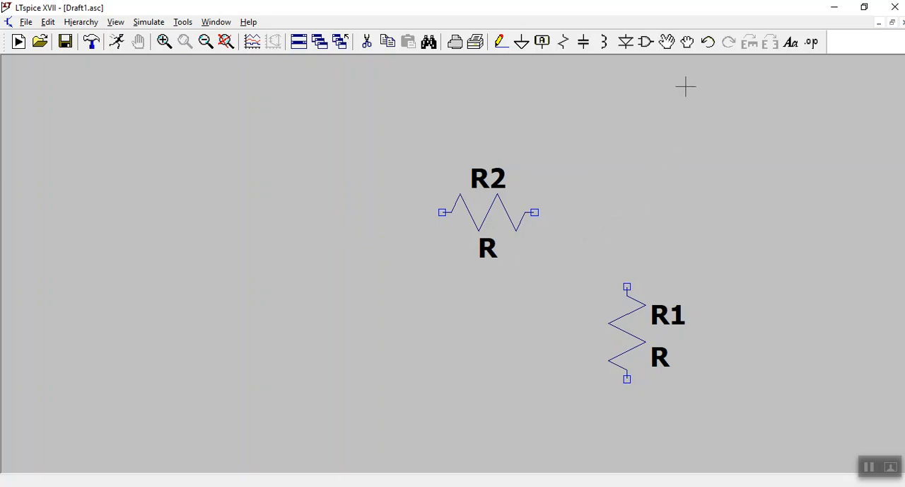
Place one voltage source from the component library, upright to the left of the vertical resistor R1 and level with it.
{"action": "left_click", "coordinate": [646, 42]}
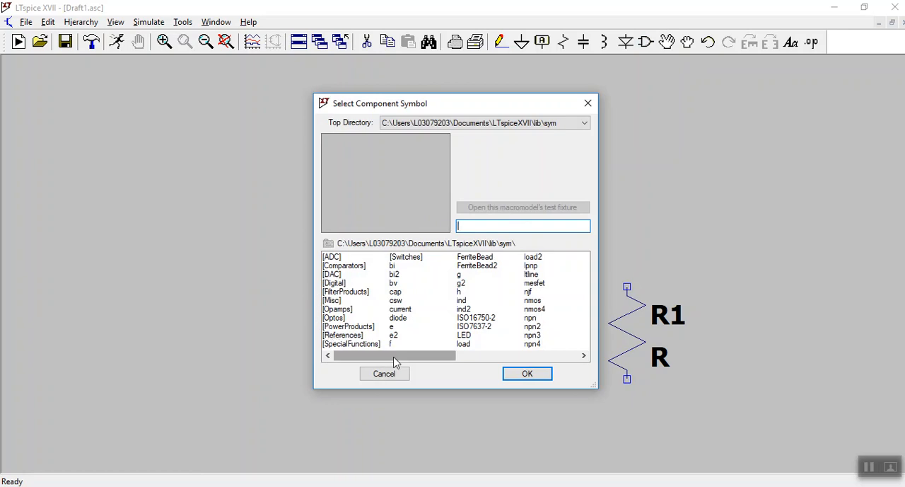
{"action": "left_click_drag", "start_coordinate": [396, 361], "coordinate": [500, 359]}
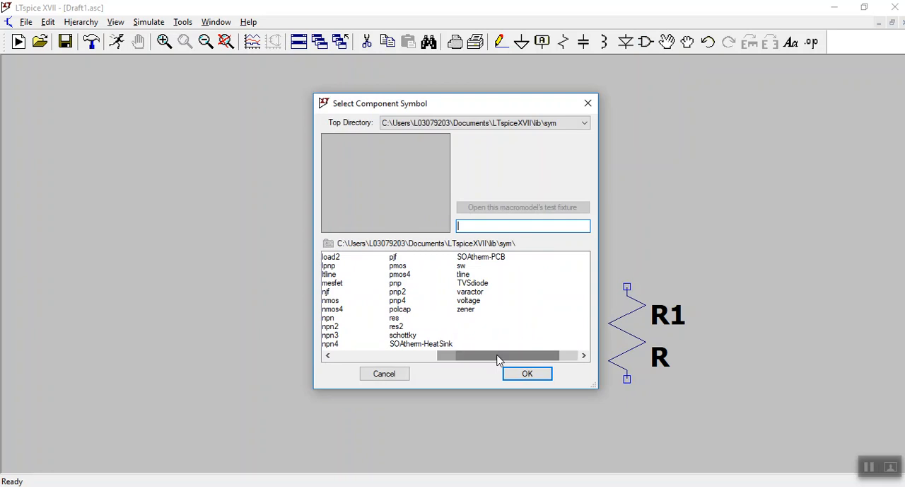
{"action": "left_click", "coordinate": [479, 302]}
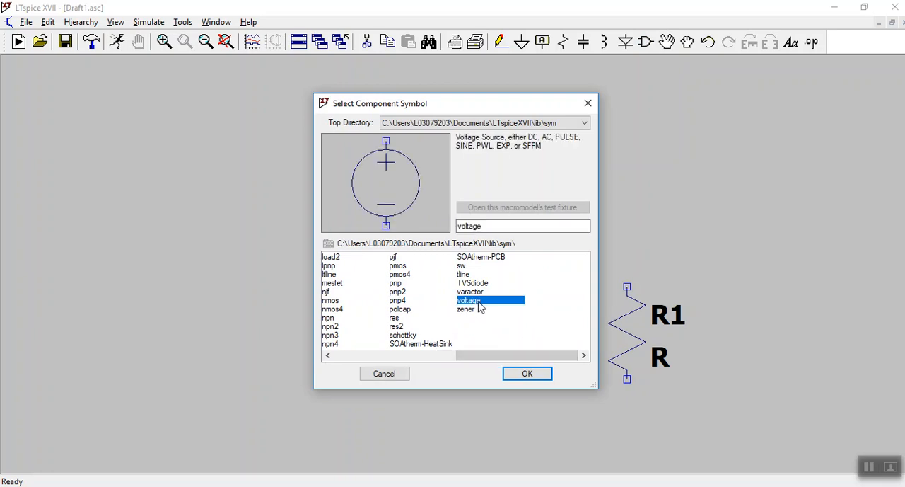
{"action": "left_click", "coordinate": [529, 375]}
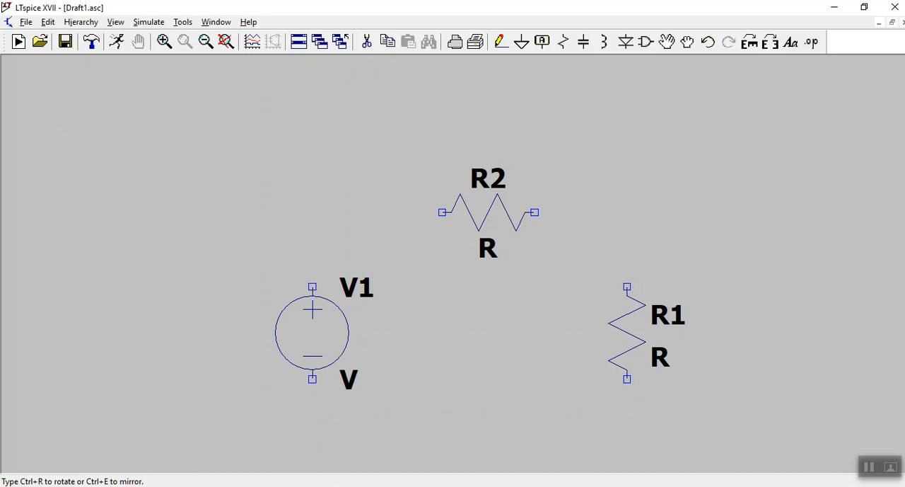
{"action": "left_click", "coordinate": [312, 332]}
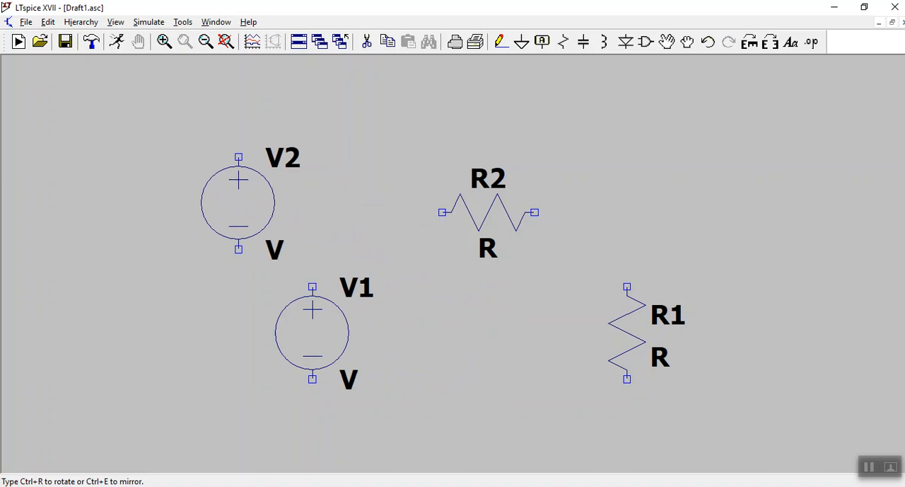
{"action": "key", "text": "Escape"}
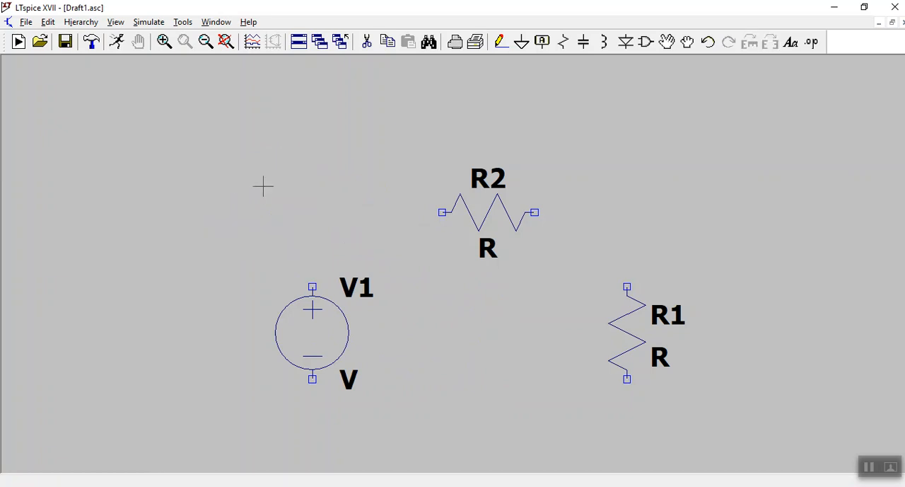
Place a ground symbol below the components, midway between the voltage source and resistor R1.
{"action": "left_click", "coordinate": [523, 44]}
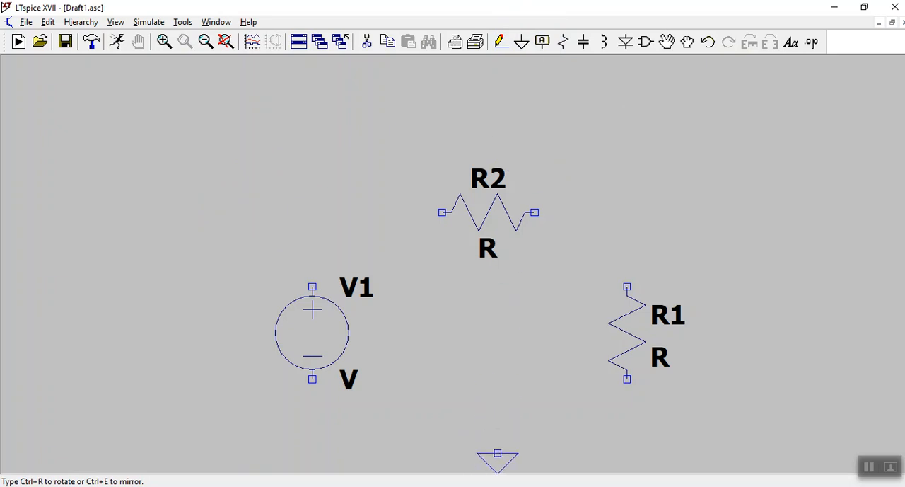
{"action": "key", "text": "Escape"}
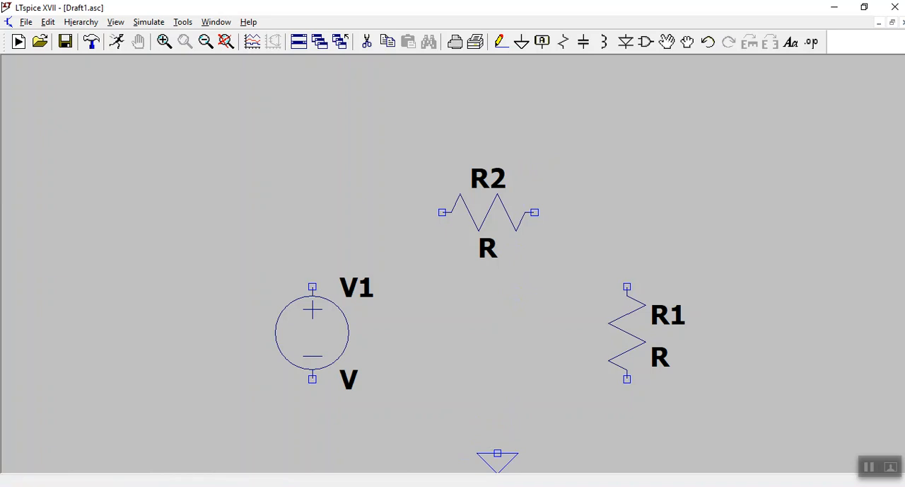
{"action": "key", "text": "g"}
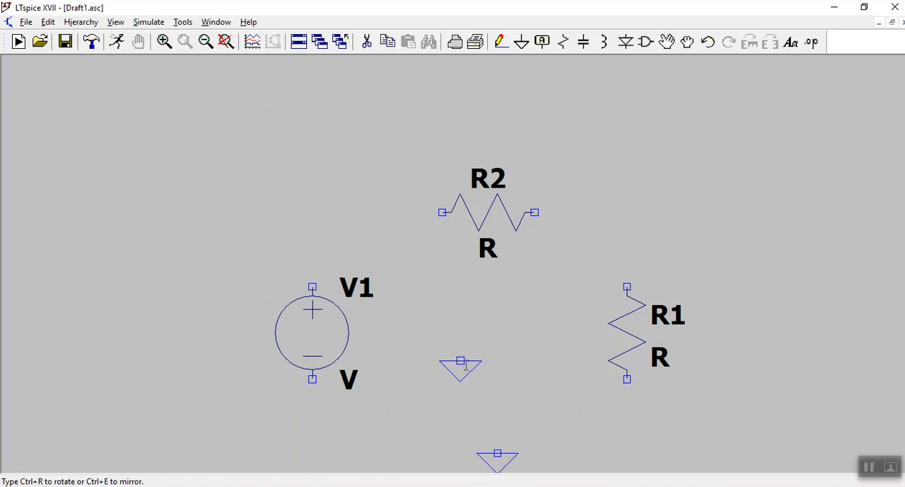
{"action": "key", "text": "Escape"}
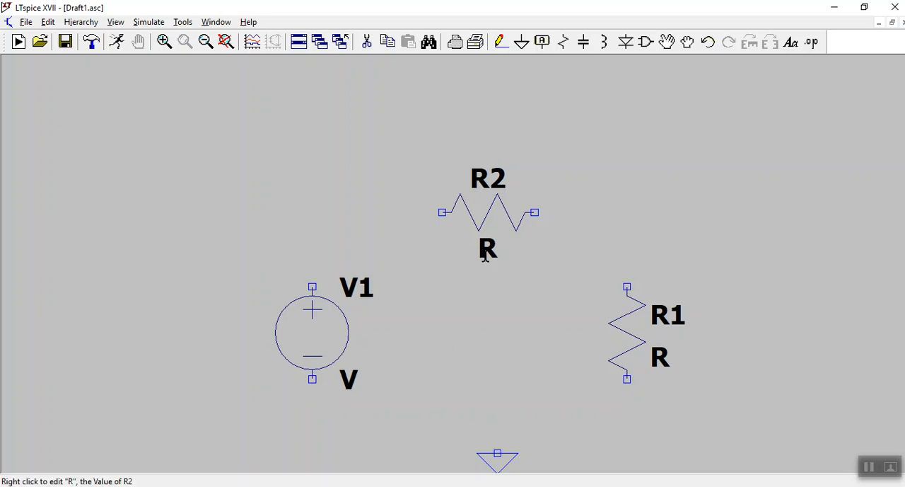
Wire the positive terminal of voltage source V1 up and across to the left end of resistor R2.
{"action": "left_click", "coordinate": [501, 44]}
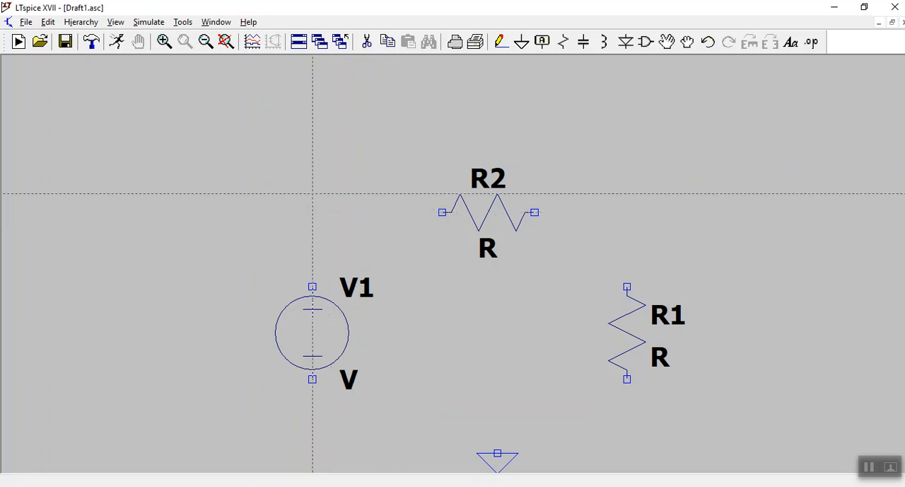
{"action": "left_click", "coordinate": [313, 287]}
{"action": "left_click", "coordinate": [312, 212]}
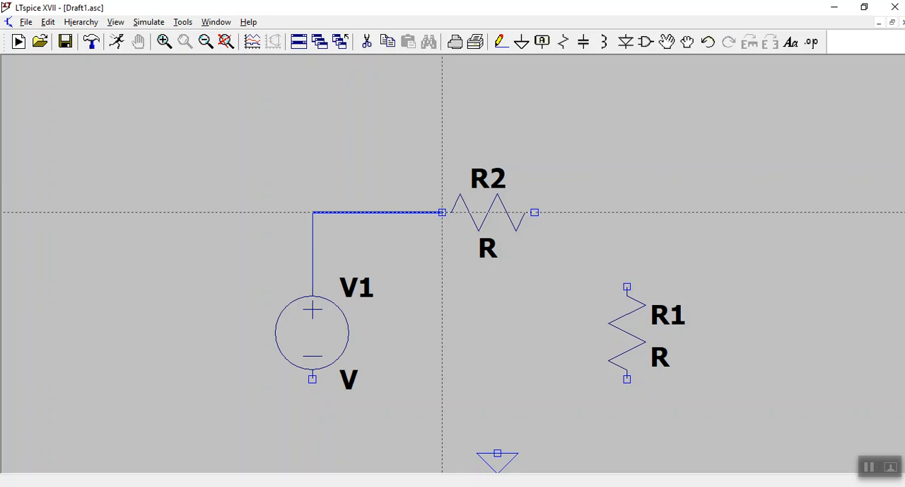
{"action": "left_click", "coordinate": [443, 212]}
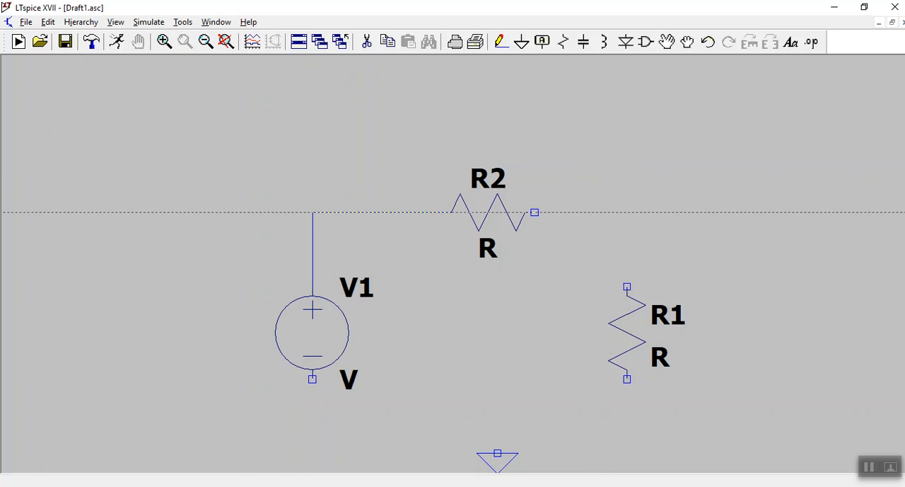
Wire the right end of resistor R2 across and down to the upper end of resistor R1.
{"action": "left_click", "coordinate": [534, 212]}
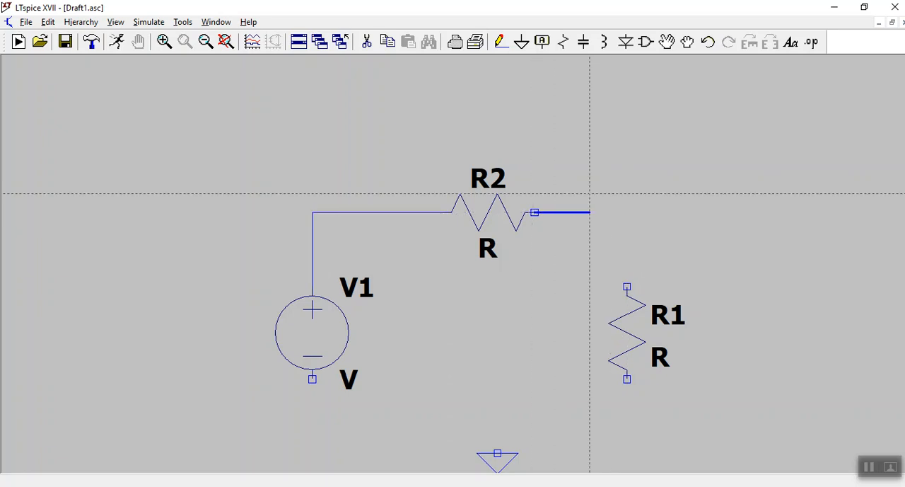
{"action": "left_click", "coordinate": [626, 213]}
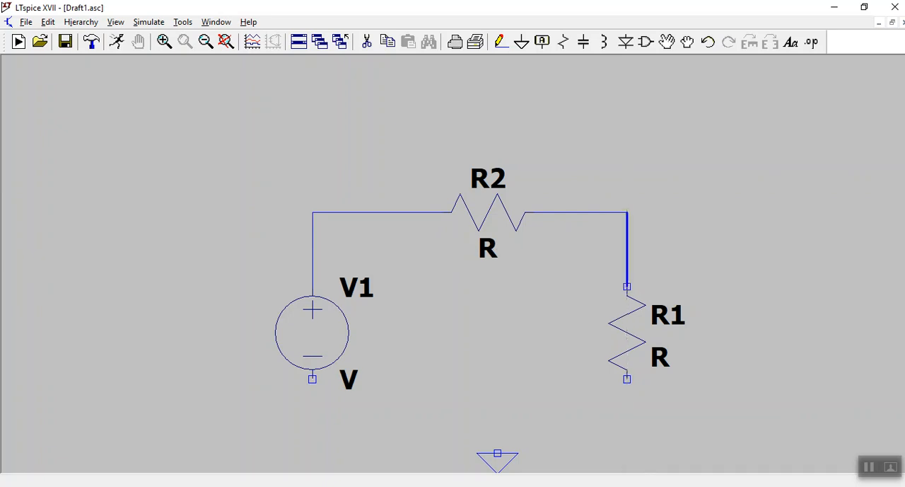
{"action": "left_click", "coordinate": [627, 286]}
{"action": "key", "text": "Escape"}
Wire the lower end of resistor R1 along the bottom of the circuit to the negative terminal of V1.
{"action": "left_click", "coordinate": [626, 378]}
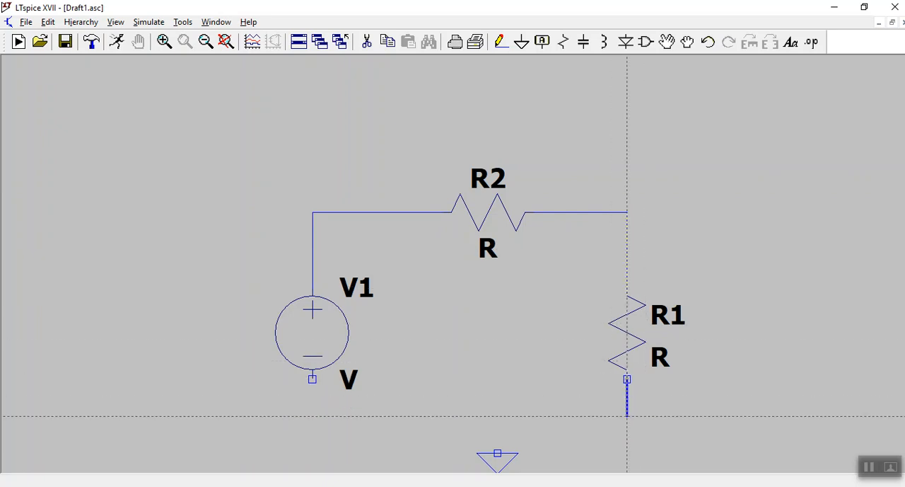
{"action": "left_click", "coordinate": [627, 415]}
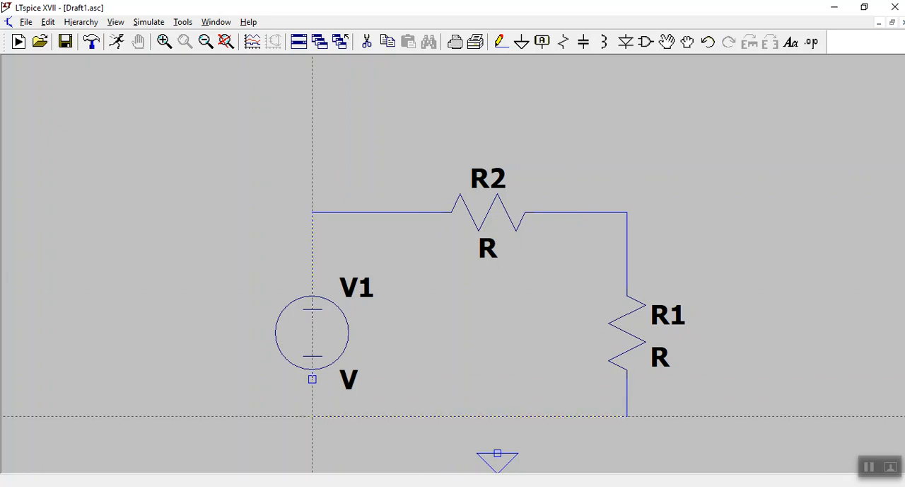
{"action": "left_click", "coordinate": [312, 416]}
{"action": "left_click", "coordinate": [312, 380]}
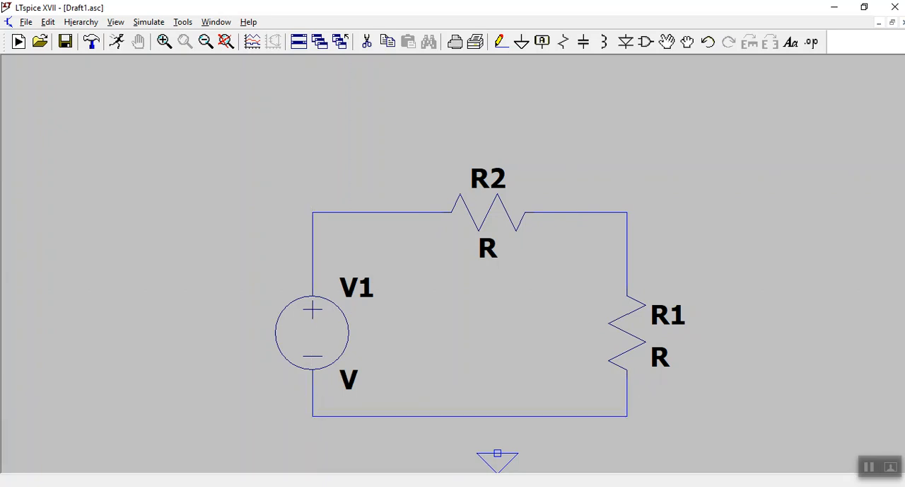
Connect the ground symbol to the circuit's bottom wire and finish wiring.
{"action": "left_click", "coordinate": [498, 453]}
{"action": "left_click", "coordinate": [498, 416]}
{"action": "key", "text": "Escape"}
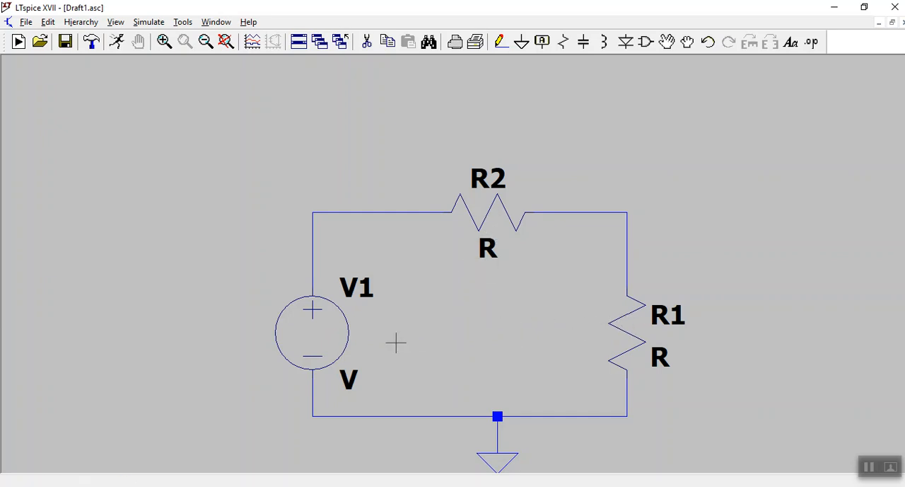
Set the DC value of voltage source V1 to 5 V.
{"action": "right_click", "coordinate": [314, 329]}
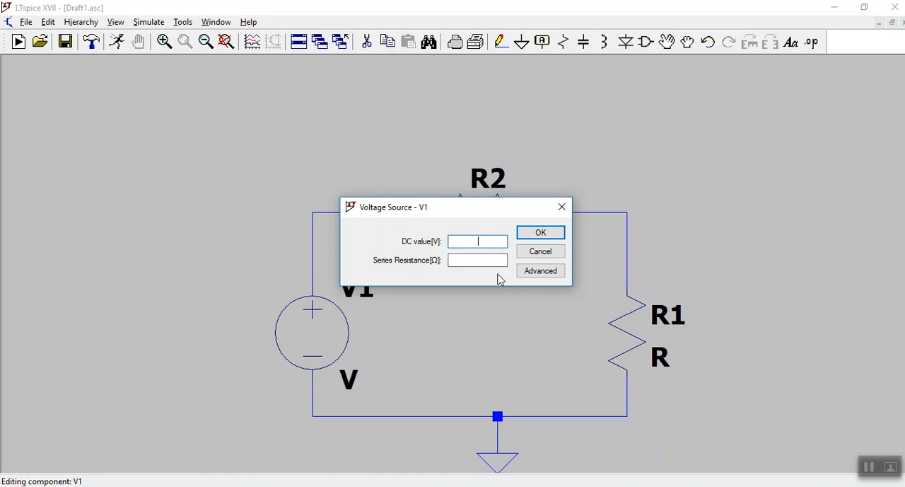
{"action": "type", "text": "5"}
{"action": "left_click", "coordinate": [541, 234]}
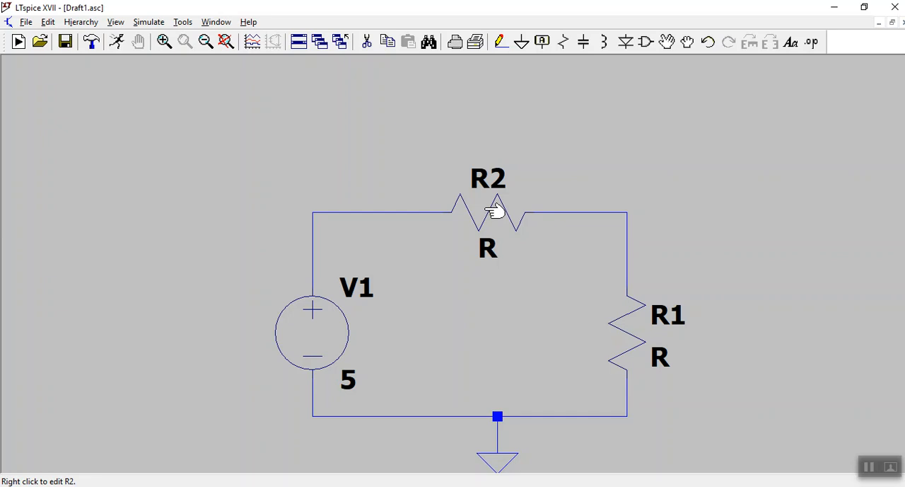
Set the resistance of resistor R2 to 1k.
{"action": "right_click", "coordinate": [496, 210]}
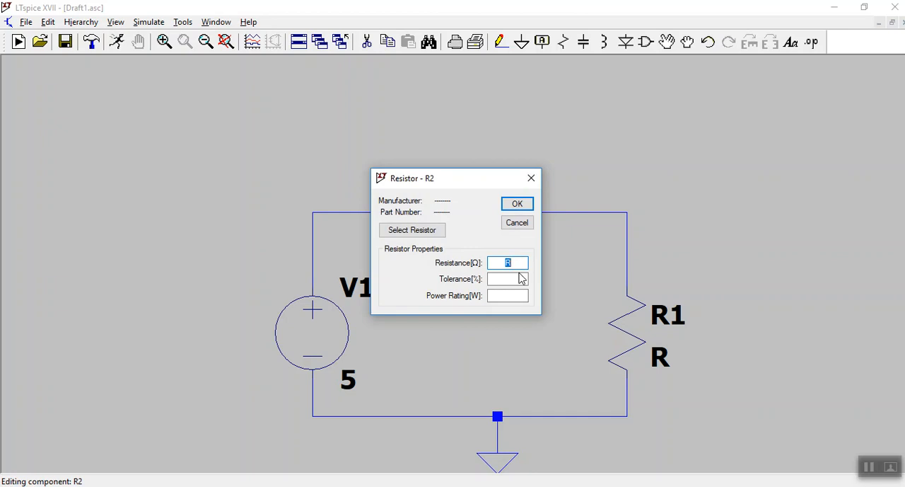
{"action": "type", "text": "1k"}
{"action": "left_click", "coordinate": [528, 205]}
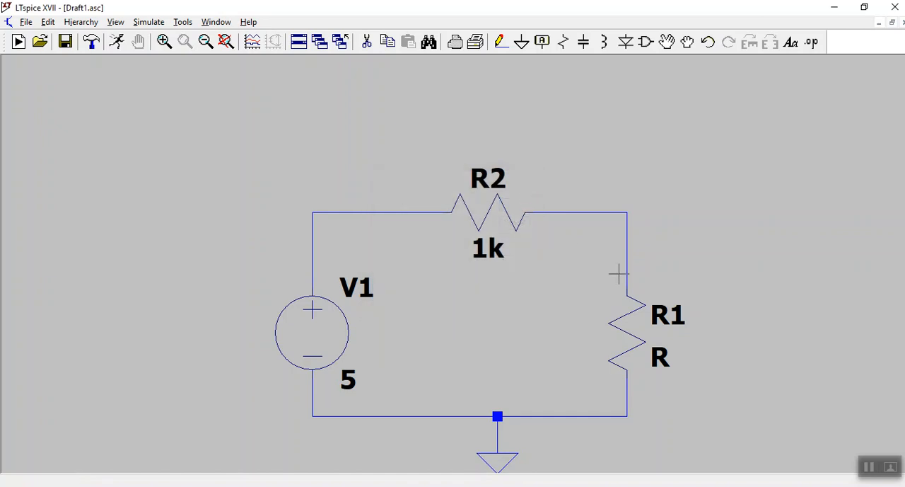
Set the resistance of resistor R1 to 470 ohms.
{"action": "right_click", "coordinate": [632, 333]}
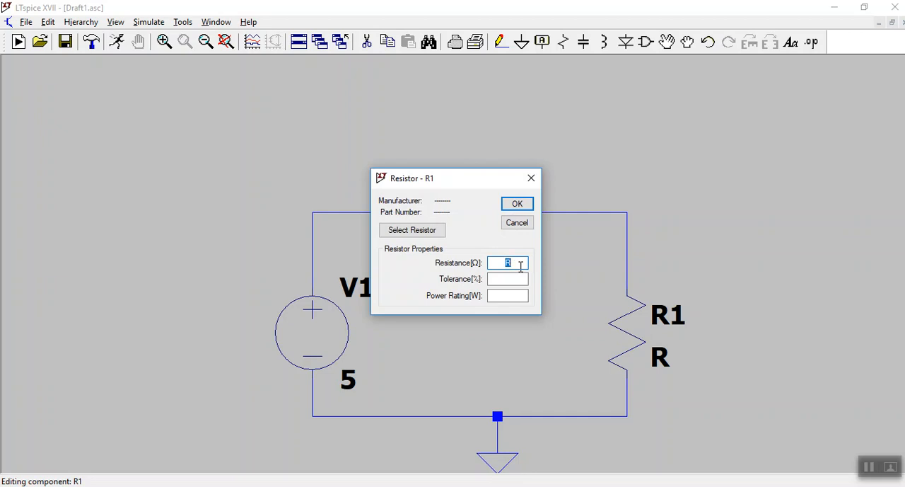
{"action": "type", "text": "470"}
{"action": "left_click", "coordinate": [524, 204]}
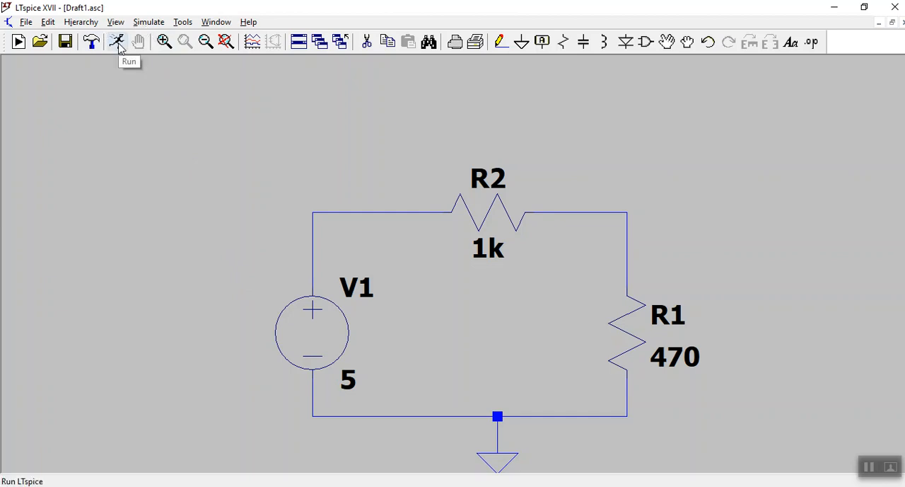
Run a transient simulation of the circuit with a stop time of 1 second.
{"action": "left_click", "coordinate": [146, 22]}
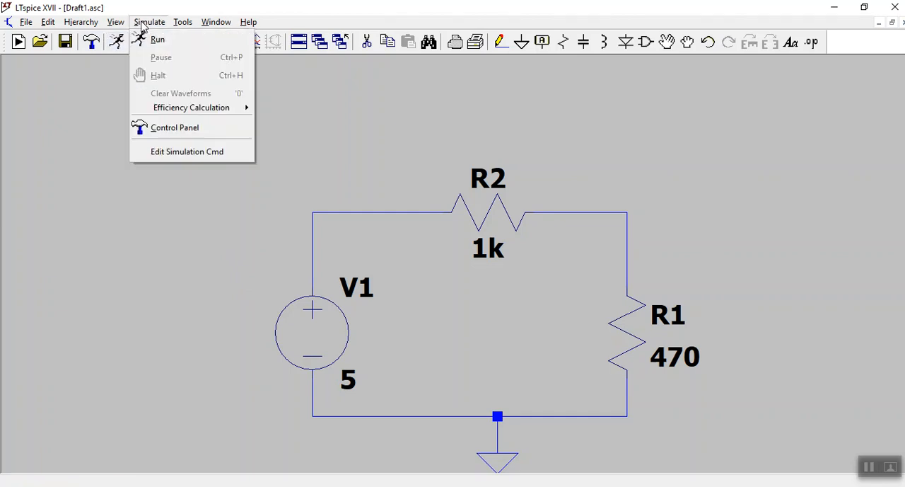
{"action": "left_click", "coordinate": [100, 87]}
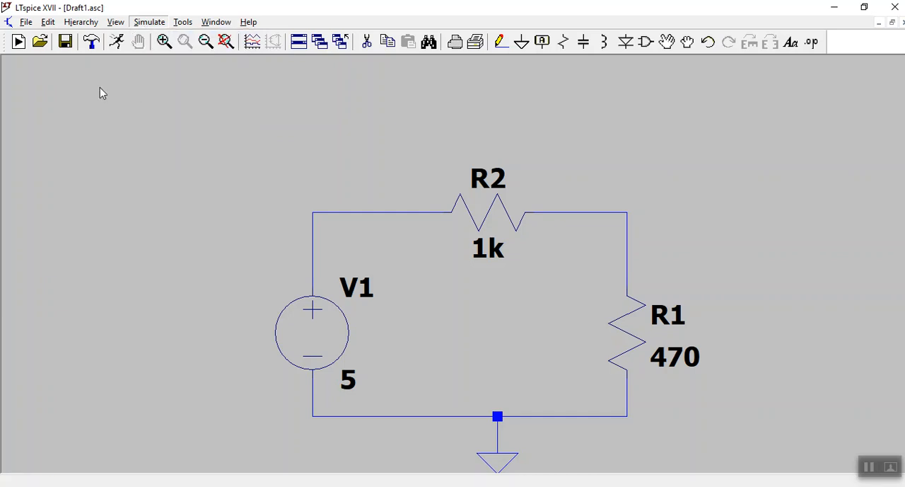
{"action": "left_click", "coordinate": [117, 44]}
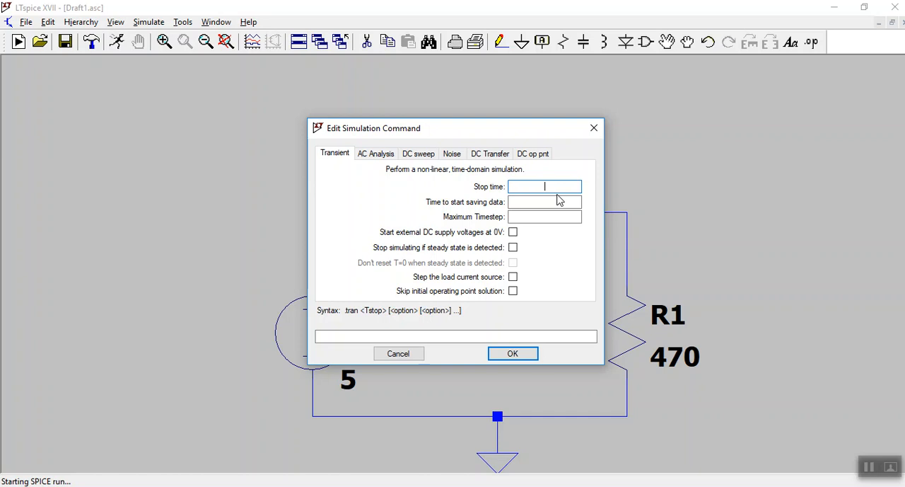
{"action": "type", "text": "1"}
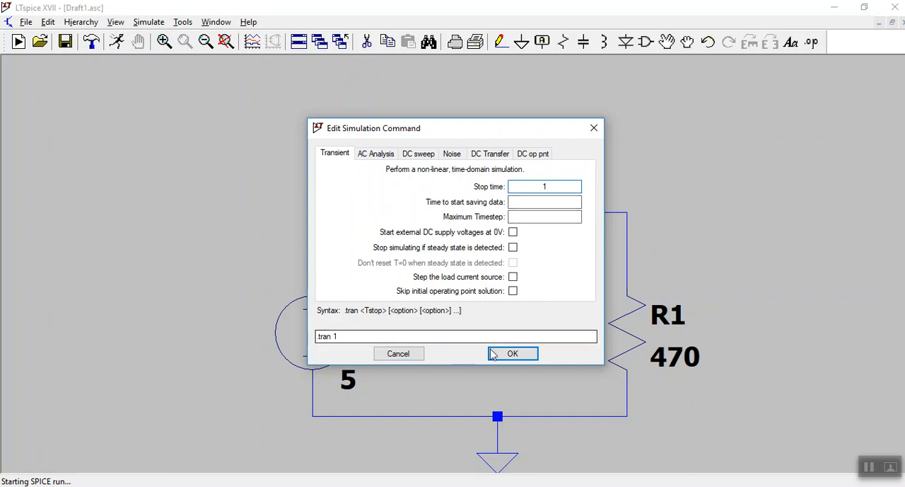
{"action": "left_click", "coordinate": [513, 355]}
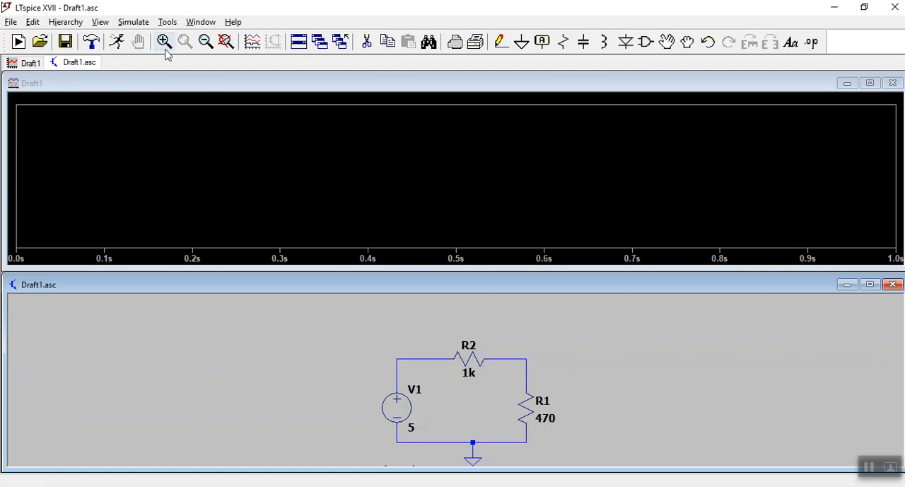
Change the waveform viewer's background color to white with red, green and blue at 255, and apply it.
{"action": "left_click", "coordinate": [167, 25]}
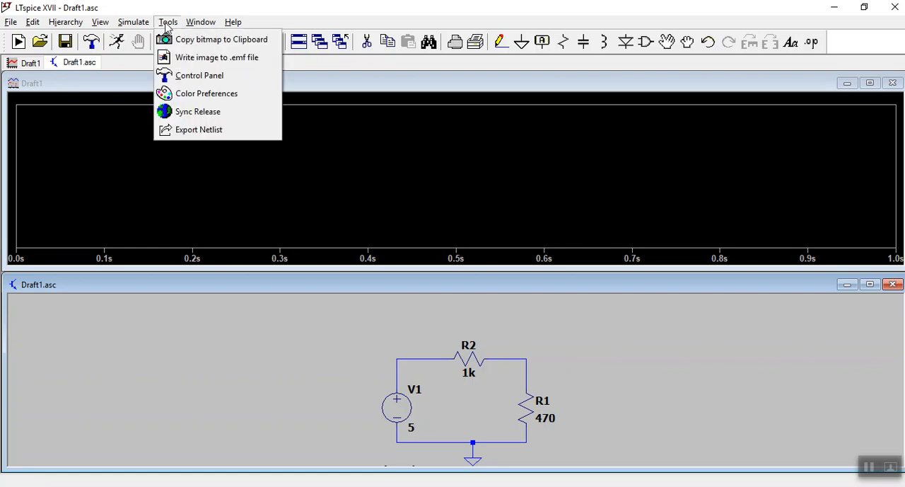
{"action": "left_click", "coordinate": [202, 95]}
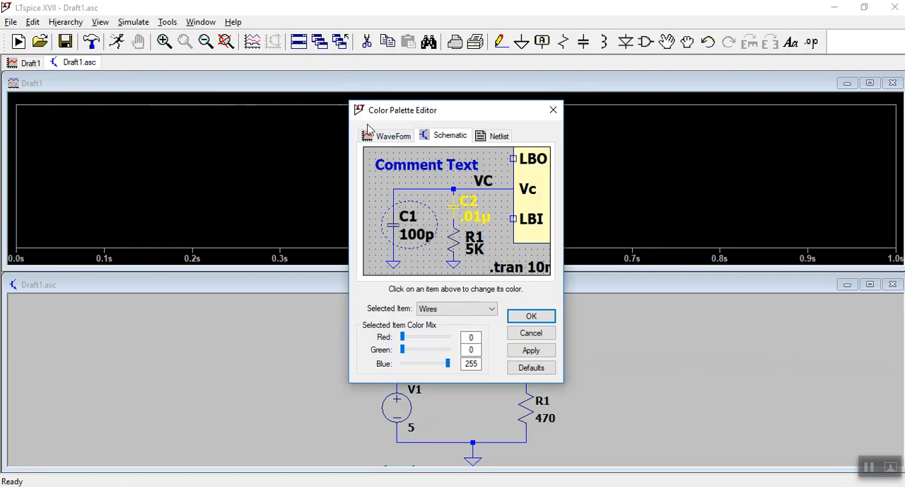
{"action": "left_click", "coordinate": [394, 138]}
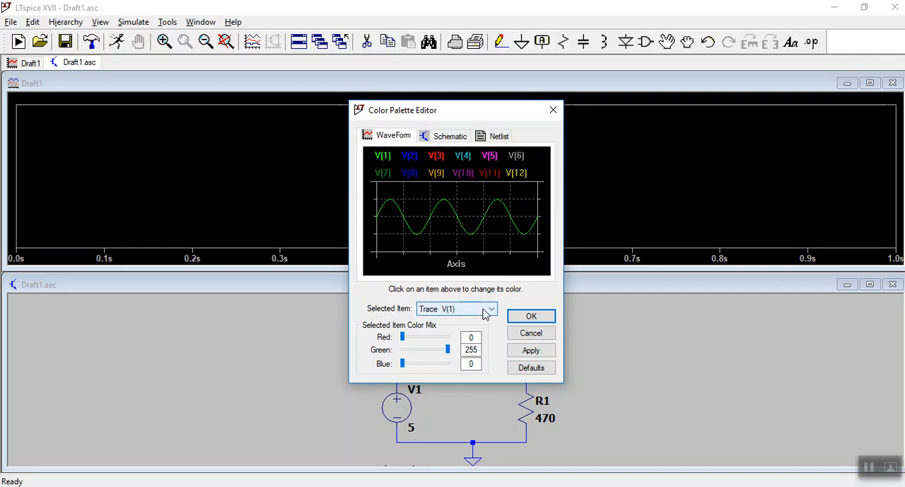
{"action": "left_click", "coordinate": [482, 314]}
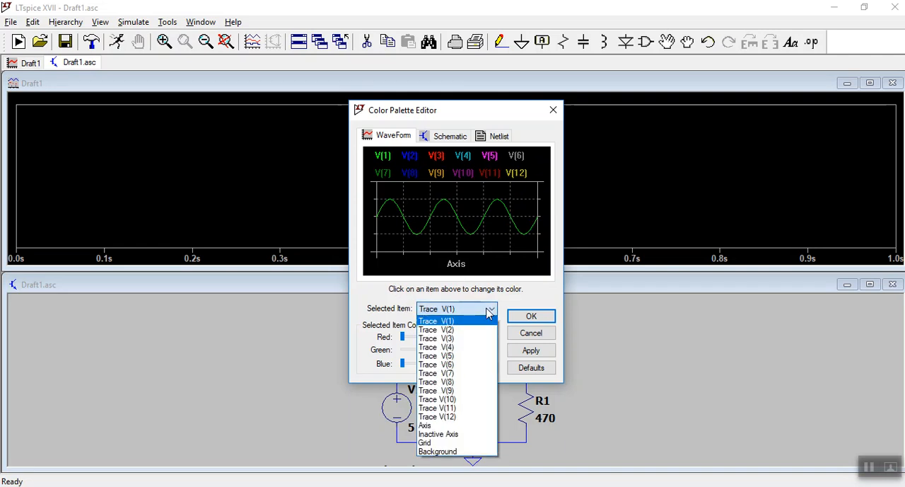
{"action": "left_click", "coordinate": [463, 453]}
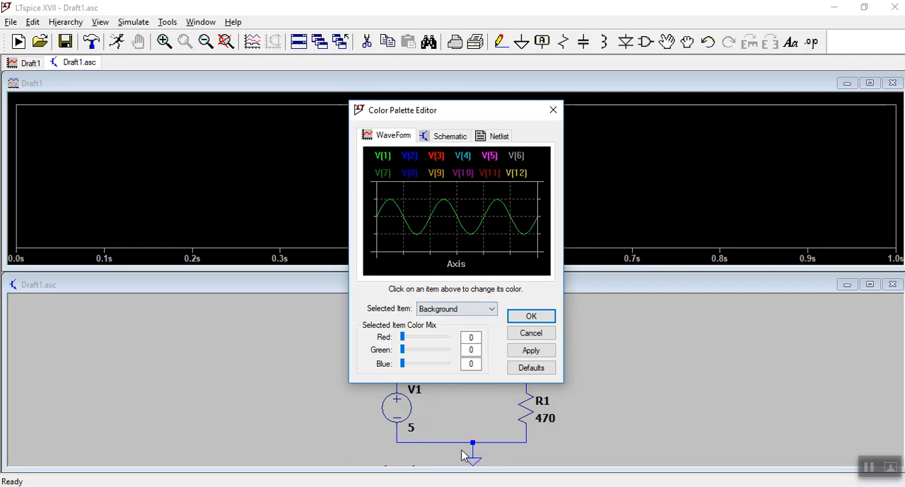
{"action": "left_click_drag", "start_coordinate": [402, 337], "coordinate": [456, 339]}
{"action": "left_click_drag", "start_coordinate": [402, 350], "coordinate": [456, 351]}
{"action": "left_click_drag", "start_coordinate": [403, 365], "coordinate": [456, 371]}
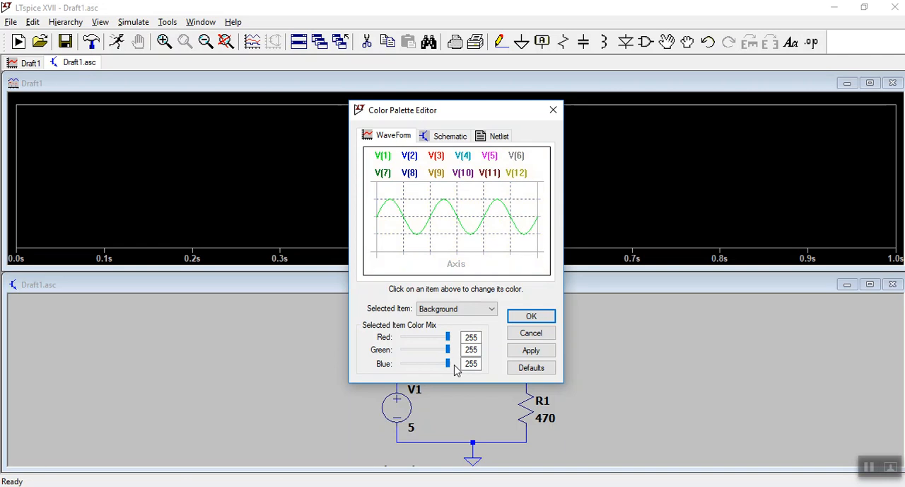
{"action": "left_click", "coordinate": [531, 351]}
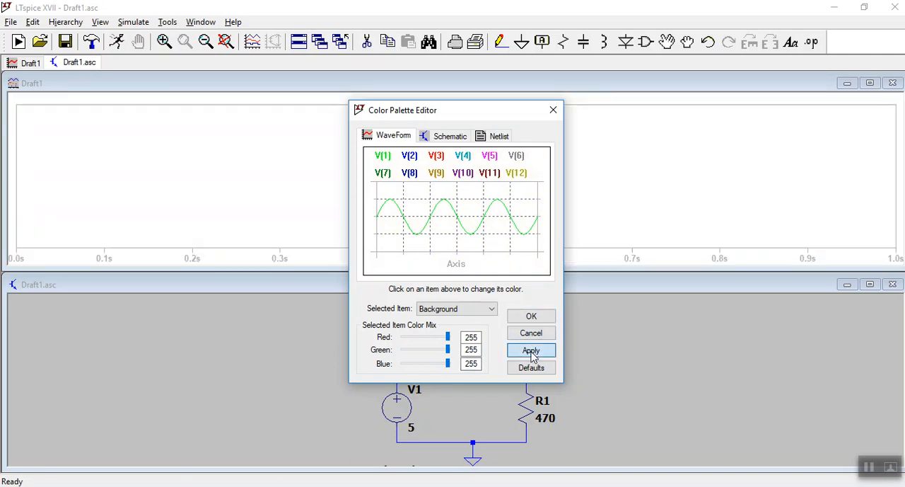
{"action": "left_click", "coordinate": [535, 316]}
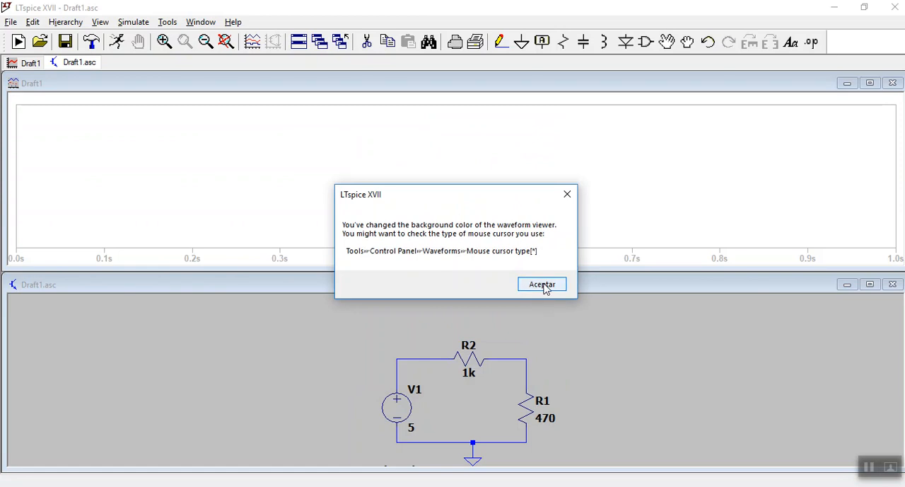
{"action": "left_click", "coordinate": [543, 284]}
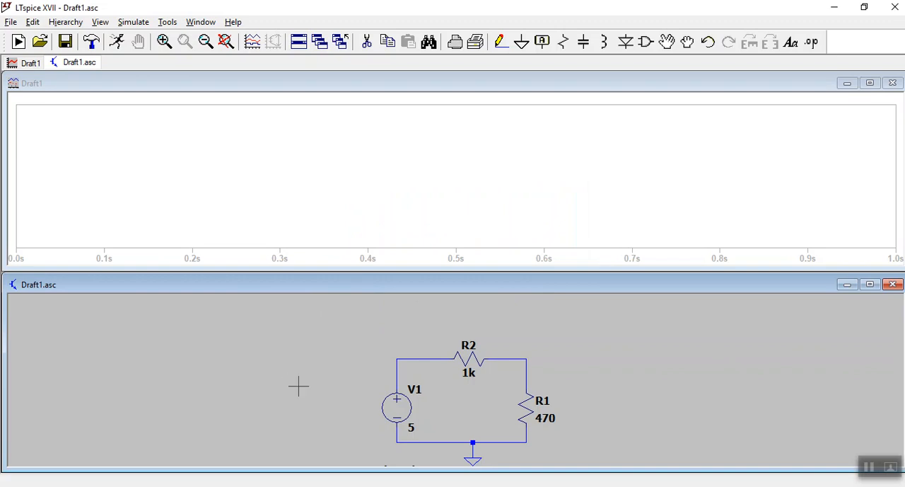
{"action": "left_click", "coordinate": [380, 85]}
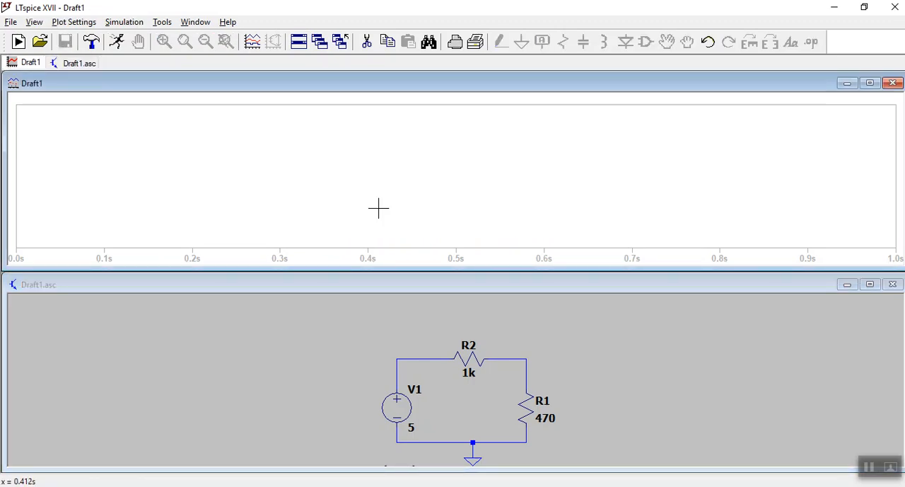
{"action": "left_click", "coordinate": [388, 285]}
{"action": "left_click", "coordinate": [398, 87]}
{"action": "left_click", "coordinate": [414, 286]}
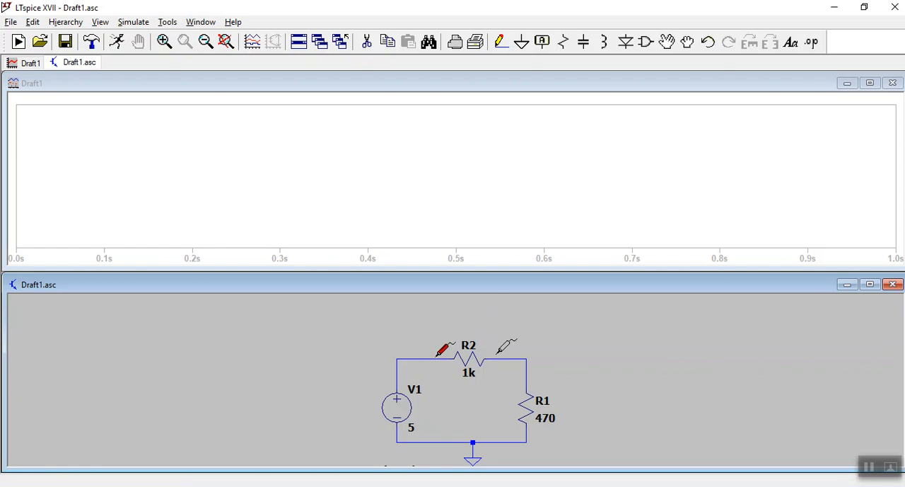
Plot the differential voltage across resistor R2 and the voltage across resistor R1 from its upper node to ground.
{"action": "left_click_drag", "start_coordinate": [498, 353], "coordinate": [496, 357]}
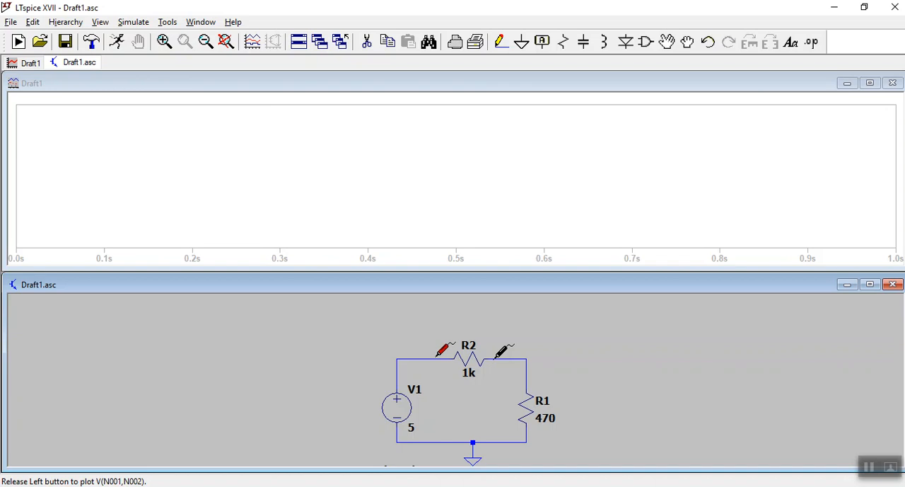
{"action": "left_click_drag", "start_coordinate": [497, 357], "coordinate": [494, 359]}
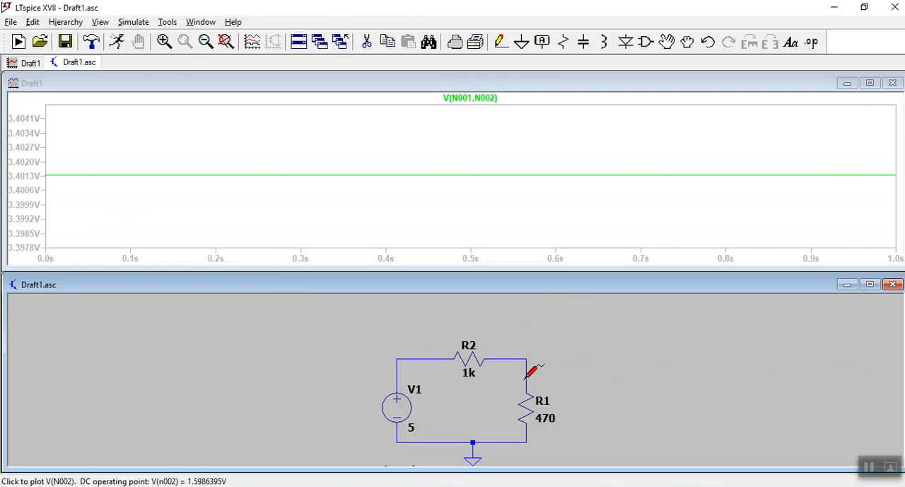
{"action": "mouse_move", "coordinate": [526, 374]}
{"action": "left_mouse_down"}
{"action": "mouse_move", "coordinate": [591, 423]}
{"action": "mouse_move", "coordinate": [524, 434]}
{"action": "left_mouse_up"}
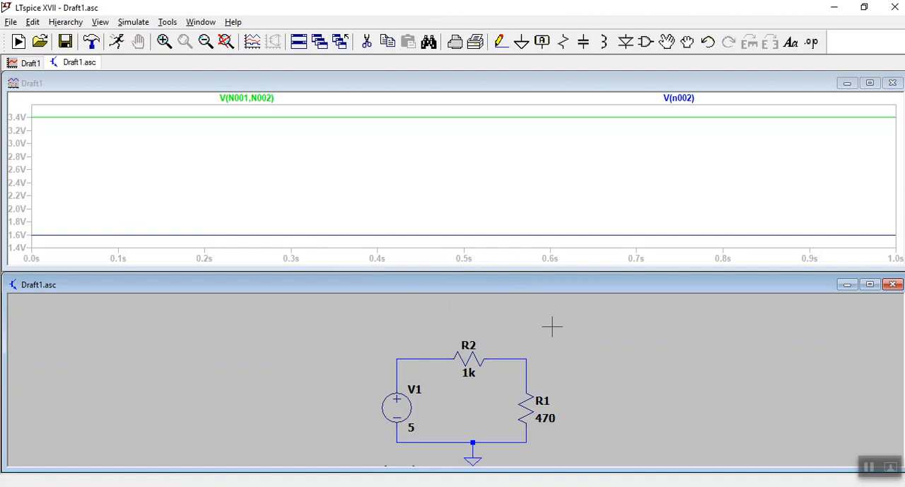
Add the currents through resistors R2 and R1 to the plot.
{"action": "left_click", "coordinate": [472, 356]}
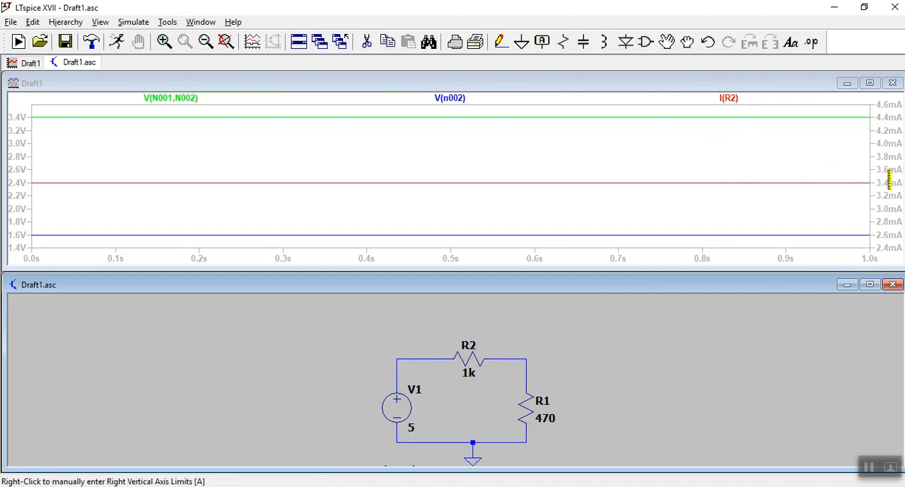
{"action": "left_click", "coordinate": [529, 404]}
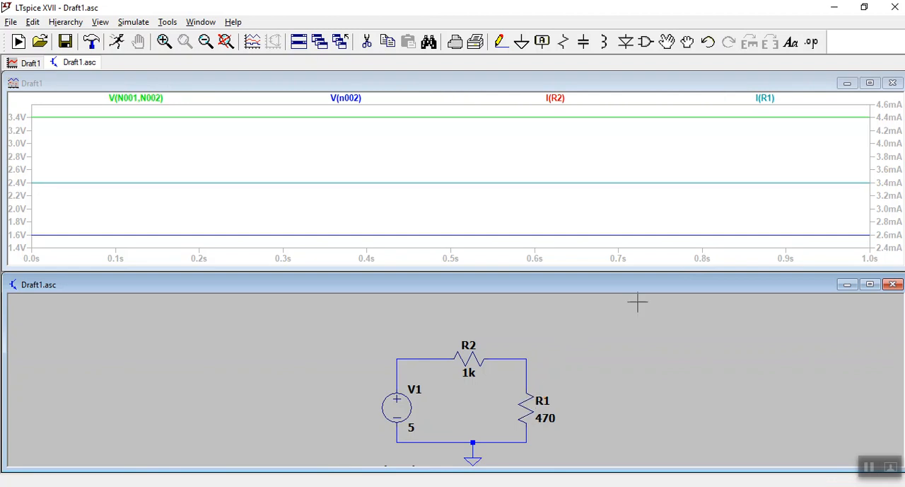